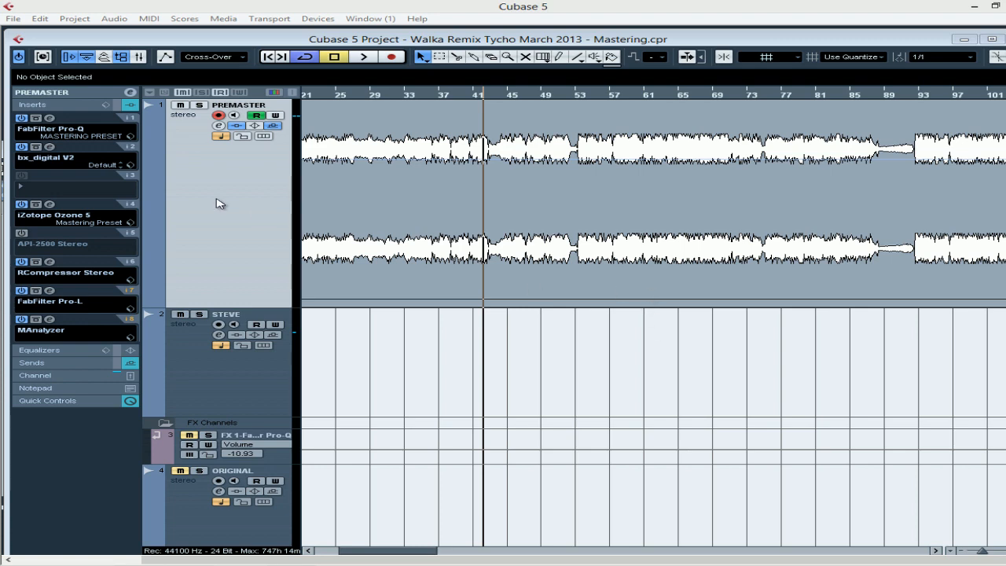
# Open the iZotope Ozone 5 insert on PREMASTER, review its modules, and toggle the Reverb module off and on.
pyautogui.click(48, 206)
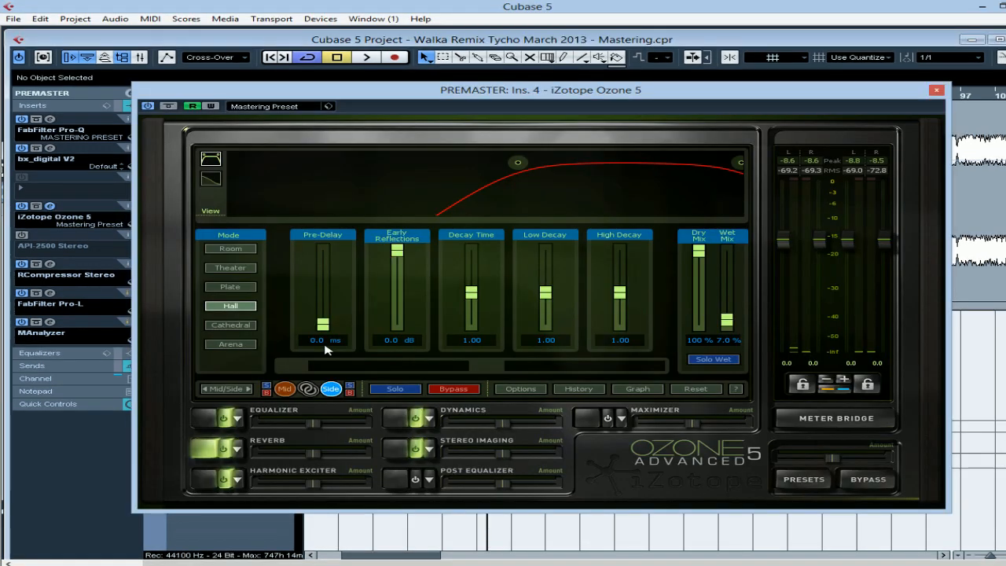
pyautogui.click(204, 480)
pyautogui.click(204, 449)
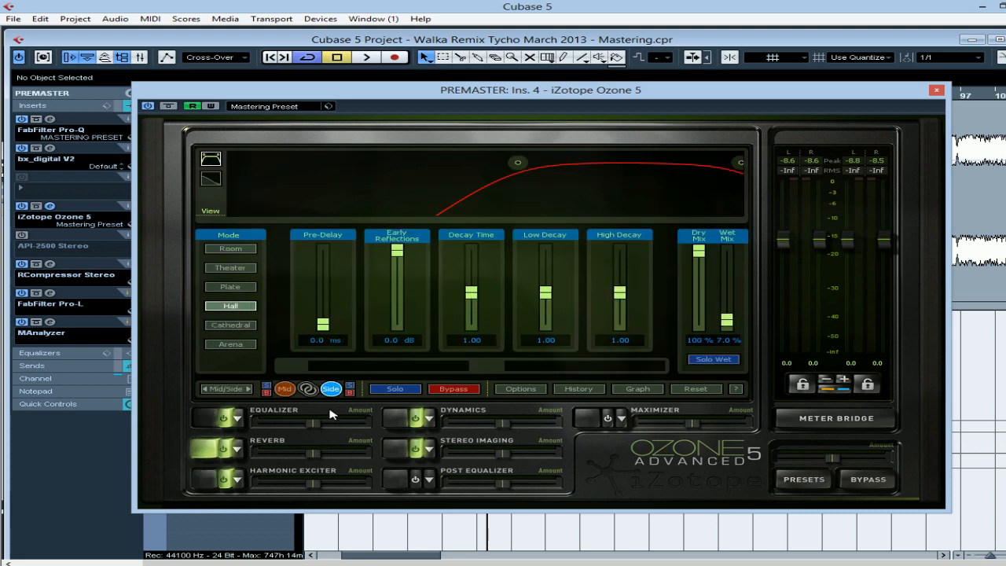
pyautogui.click(204, 418)
pyautogui.click(397, 422)
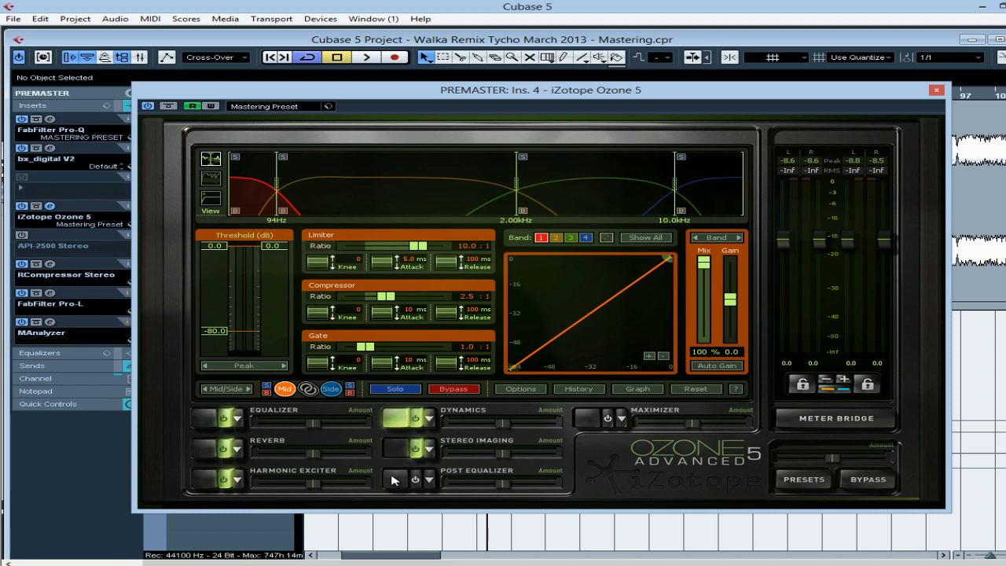
pyautogui.click(381, 480)
pyautogui.click(208, 448)
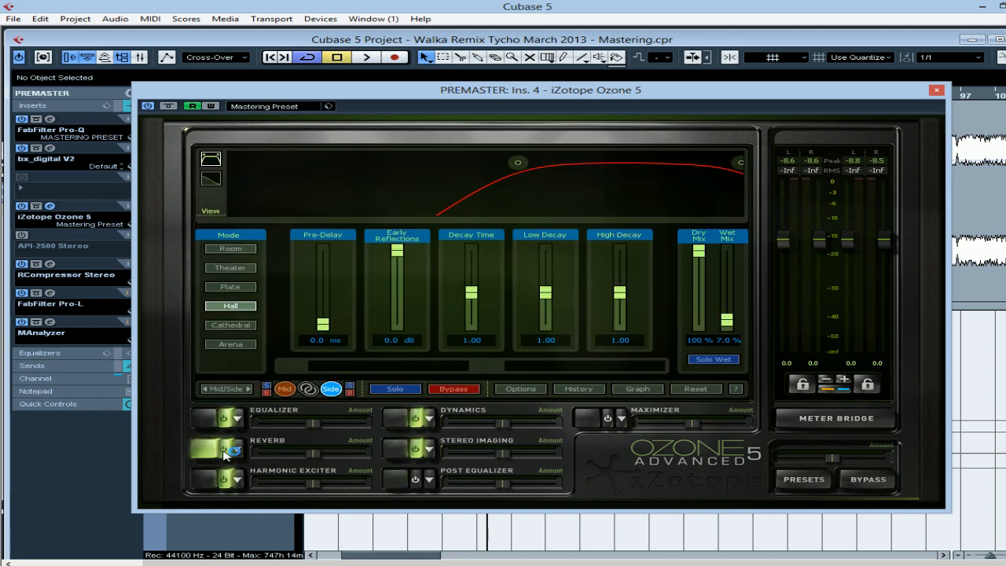
pyautogui.click(224, 451)
pyautogui.click(224, 452)
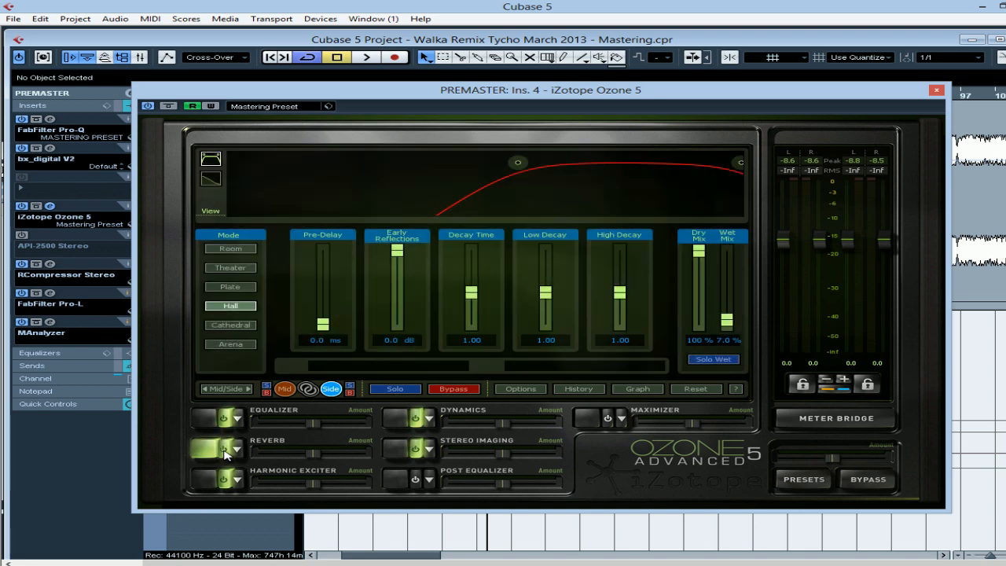
# Compare the reverb's mid, side and stereo settings, return to the mid channel in Mid/Side mode, and close the plug-in.
pyautogui.click(282, 391)
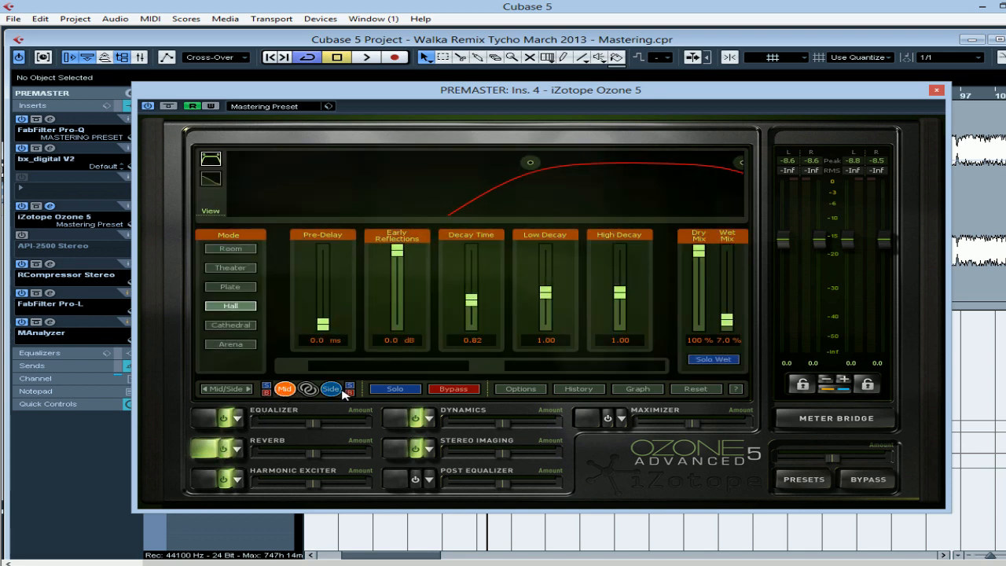
pyautogui.click(230, 390)
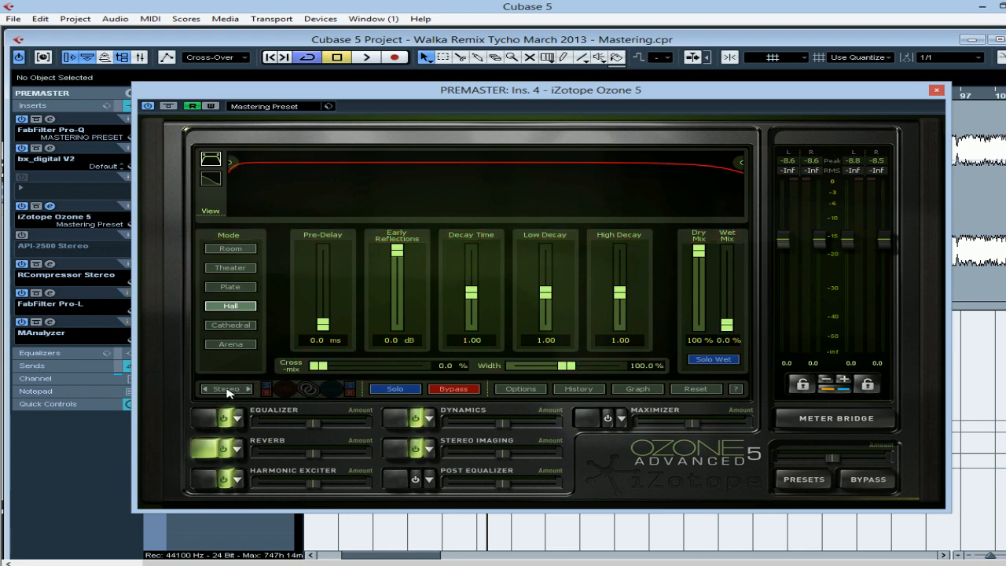
pyautogui.click(227, 390)
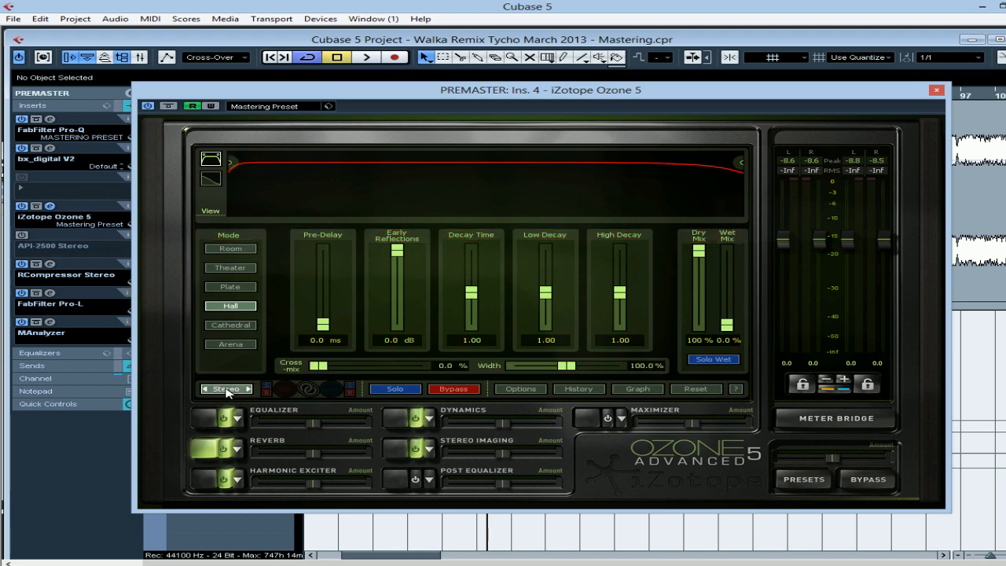
pyautogui.click(336, 392)
pyautogui.click(284, 390)
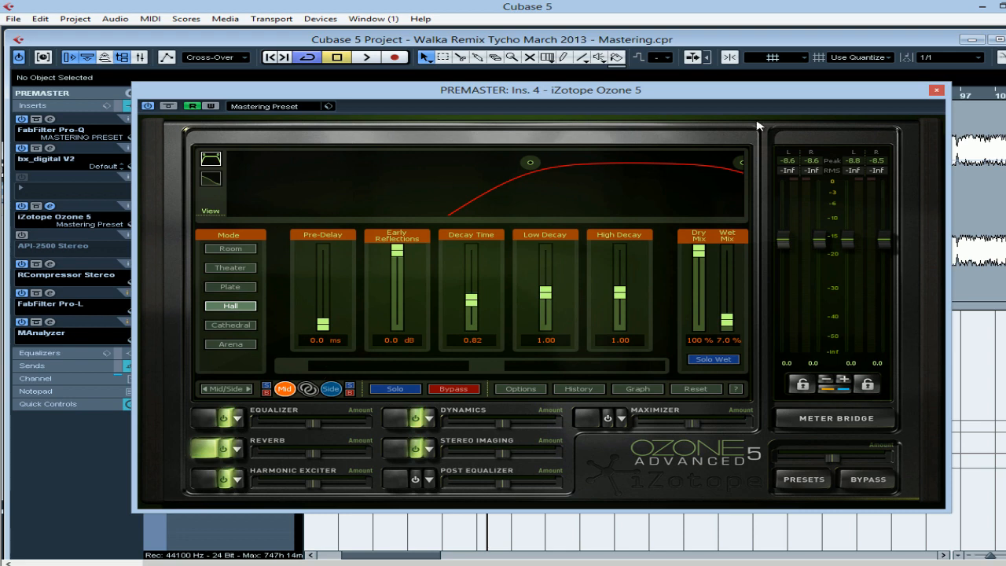
pyautogui.click(935, 91)
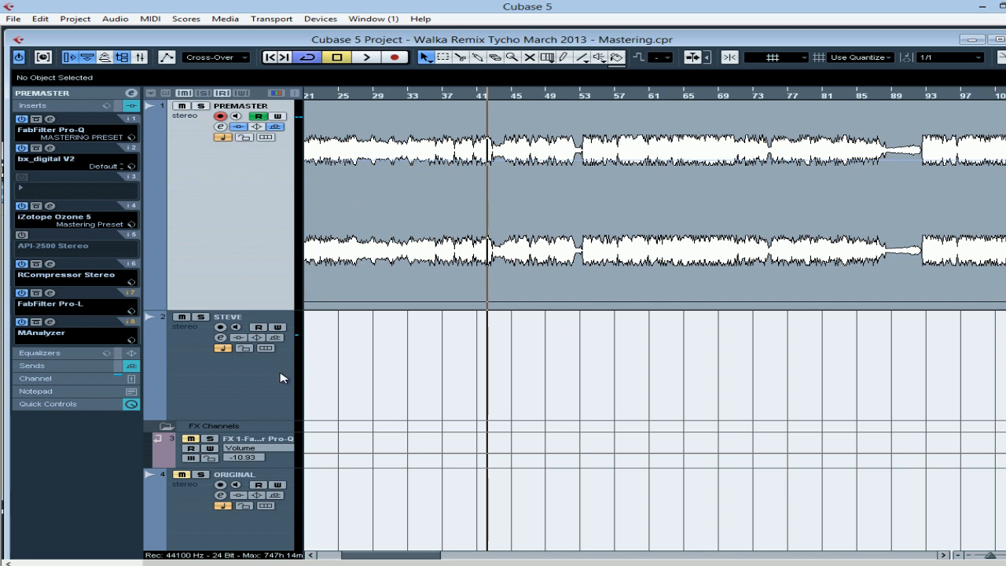
# Reopen Ozone 5 on PREMASTER and examine the mid reverb's decay graph before returning to the filter view.
pyautogui.click(49, 205)
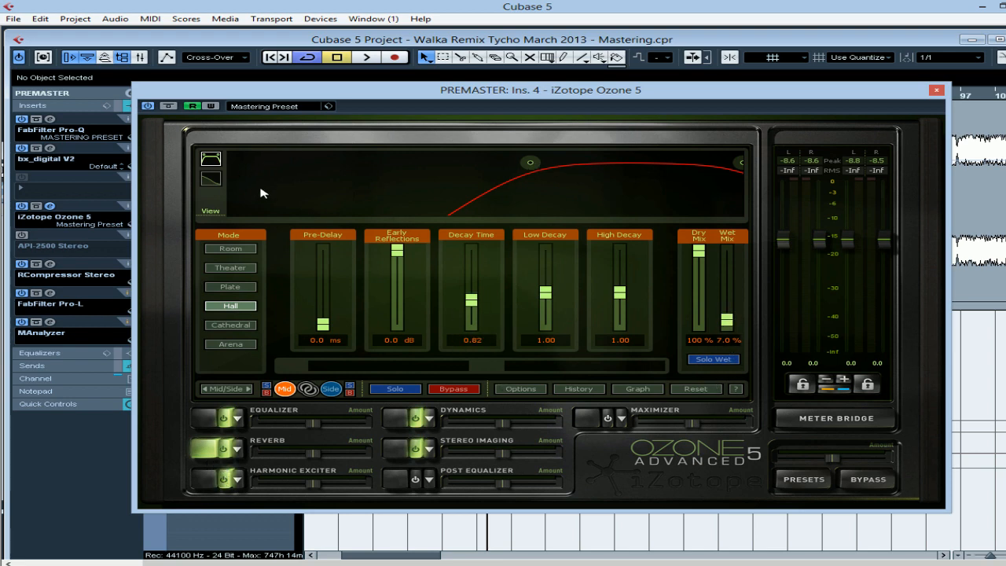
pyautogui.click(213, 180)
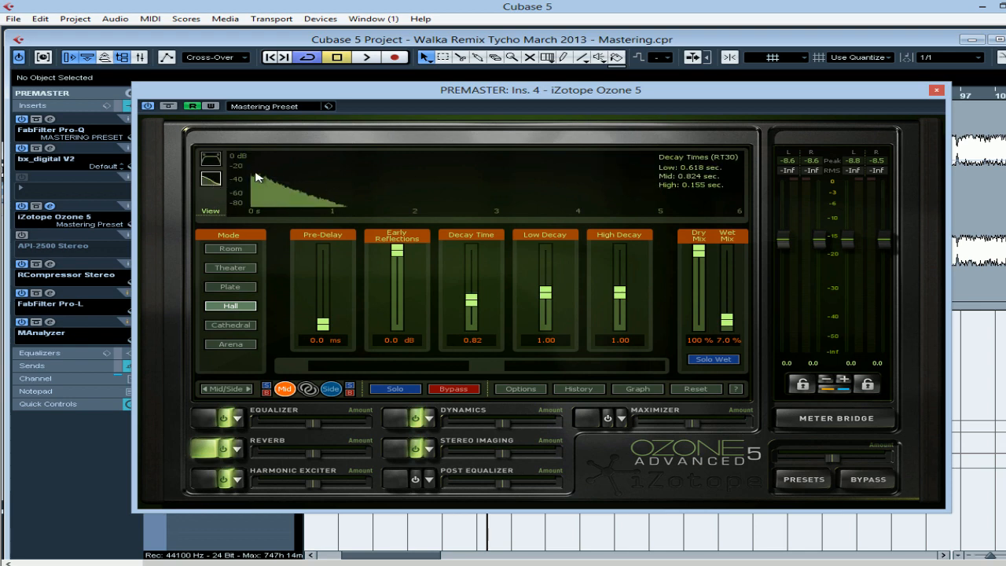
pyautogui.click(210, 159)
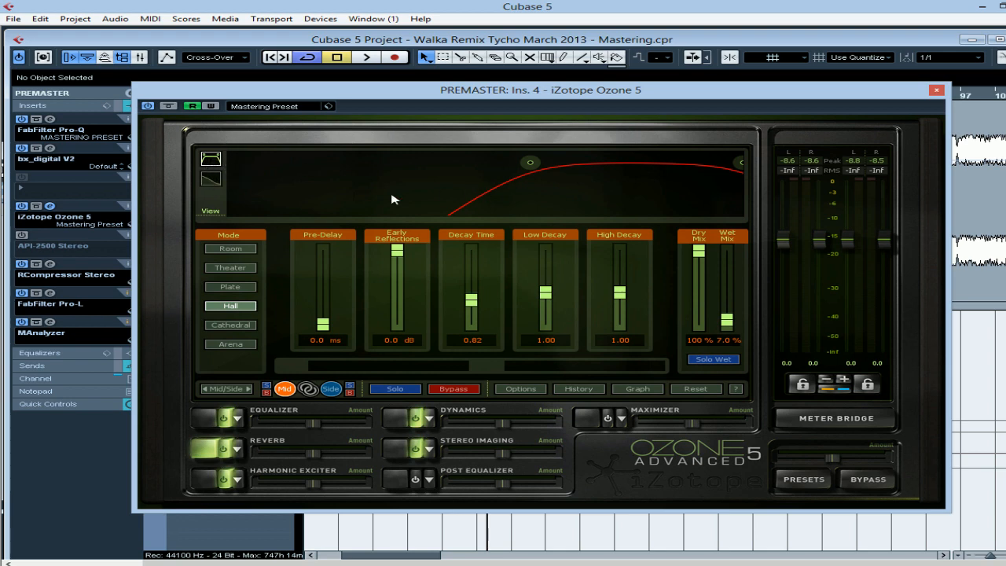
# Try out the mid reverb's filter nodes, placing the low cut at about 1745 Hz.
pyautogui.moveTo(741, 164)
pyautogui.mouseDown()
pyautogui.moveTo(690, 166)
pyautogui.moveTo(745, 164)
pyautogui.mouseUp()
pyautogui.moveTo(522, 164); pyautogui.dragTo(311, 163)
pyautogui.moveTo(415, 181); pyautogui.dragTo(499, 179)
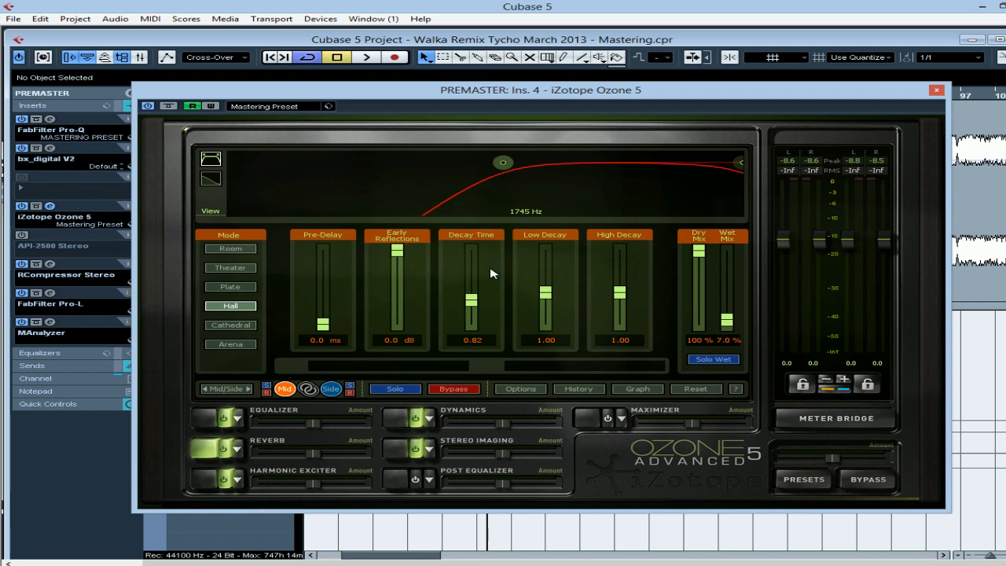
# Audition the reverb with Solo Wet on, setting the mid low cut to about 2278 Hz and raising the side low cut slightly.
pyautogui.click(707, 360)
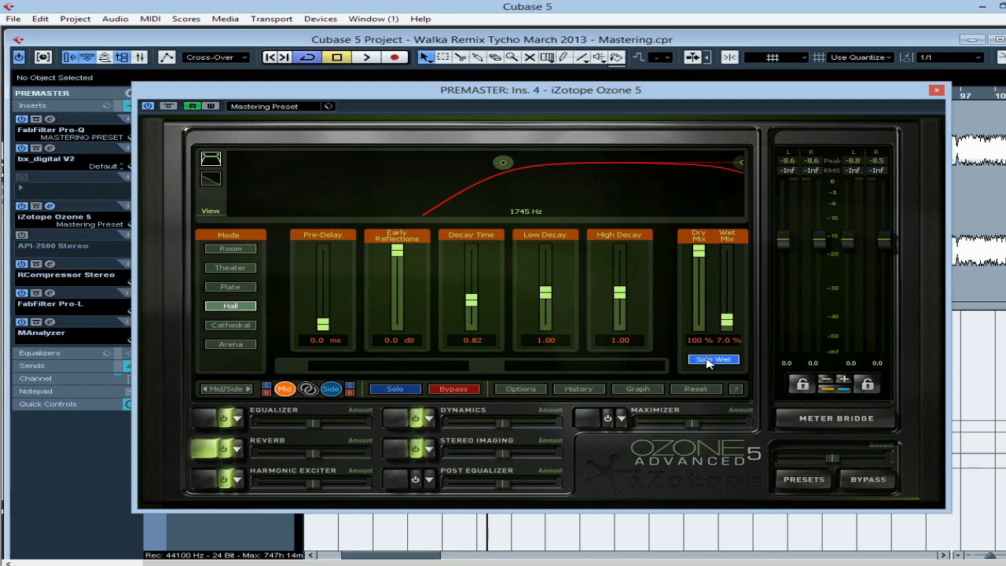
pyautogui.press('space')
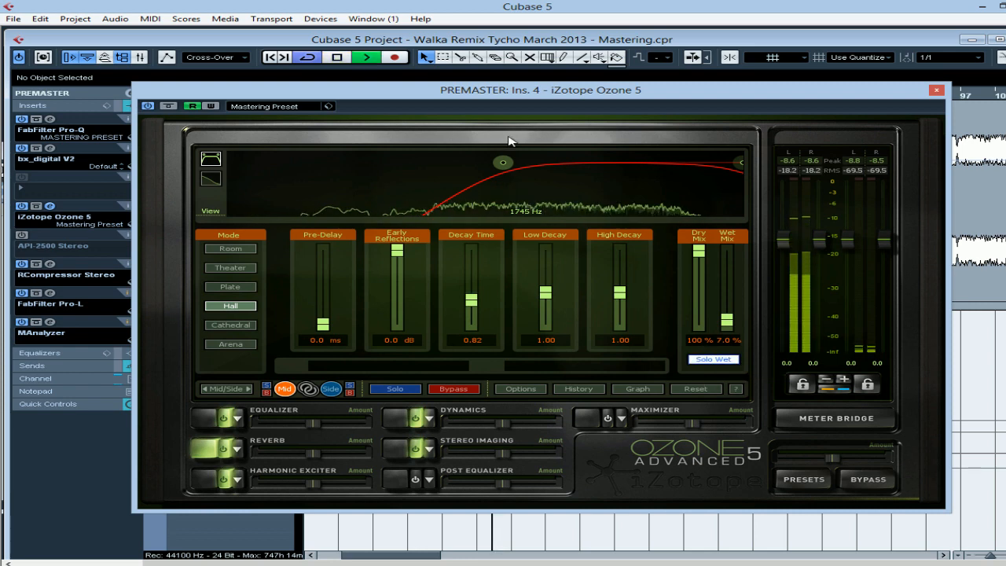
pyautogui.moveTo(503, 163); pyautogui.dragTo(528, 163)
pyautogui.click(329, 389)
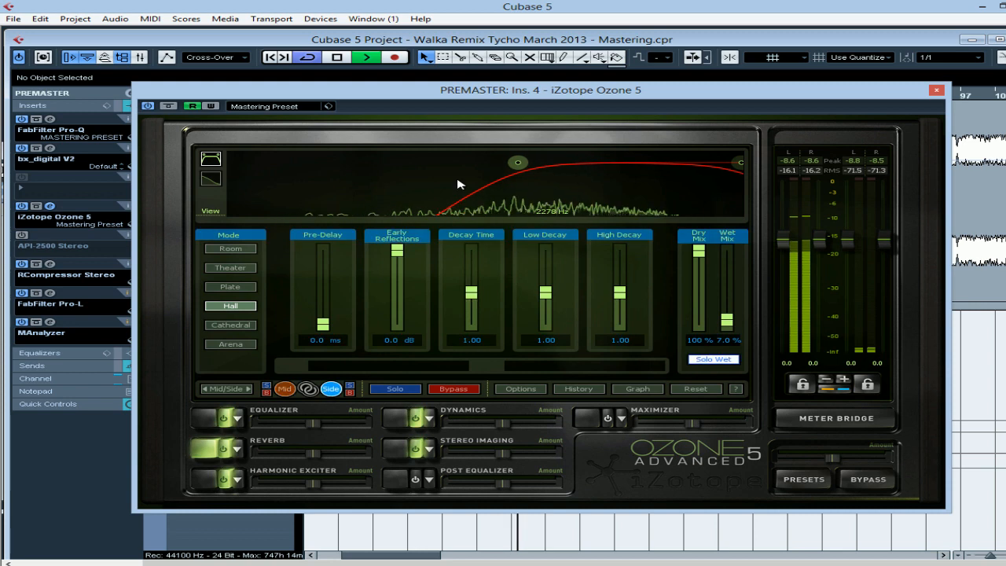
pyautogui.click(715, 360)
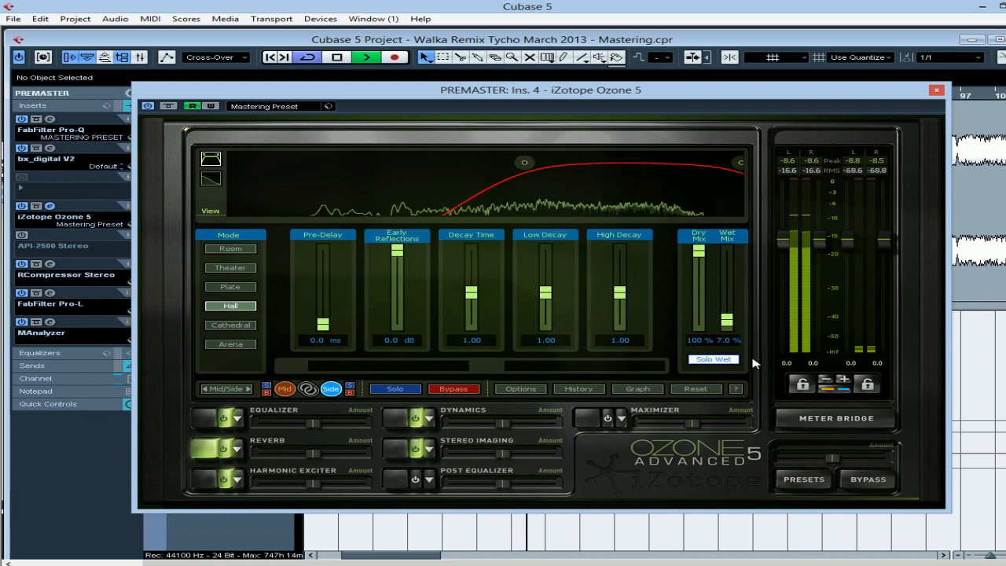
pyautogui.click(717, 360)
pyautogui.press('space')
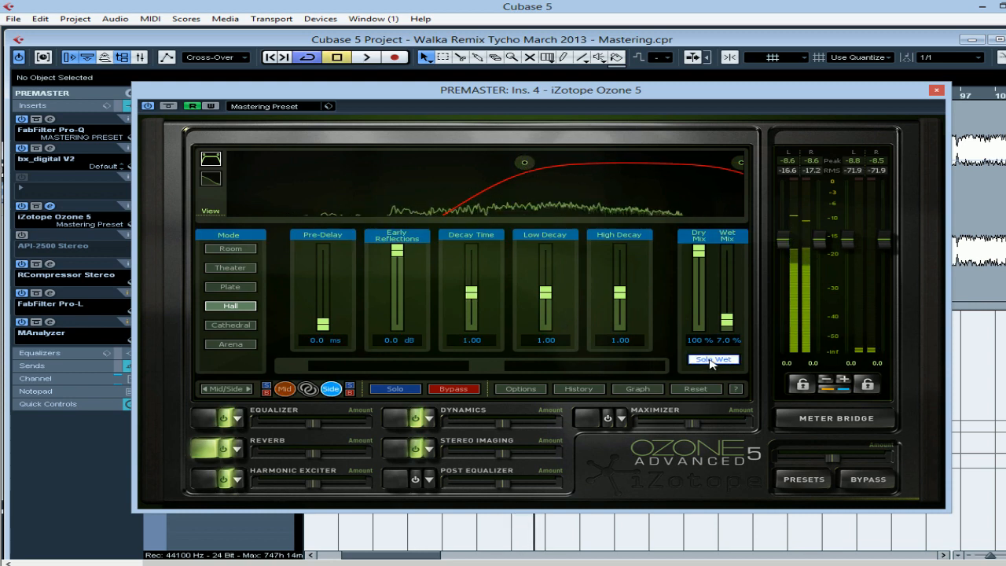
# Set the mid reverb's wet mix to 3.9% while listening to the soloed wet signal.
pyautogui.click(286, 388)
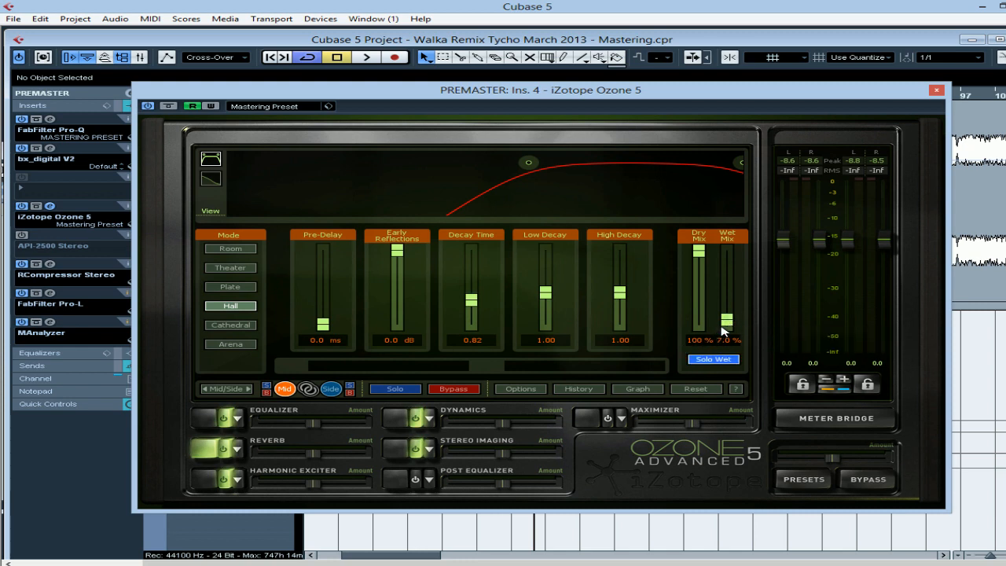
pyautogui.moveTo(726, 323); pyautogui.dragTo(727, 324)
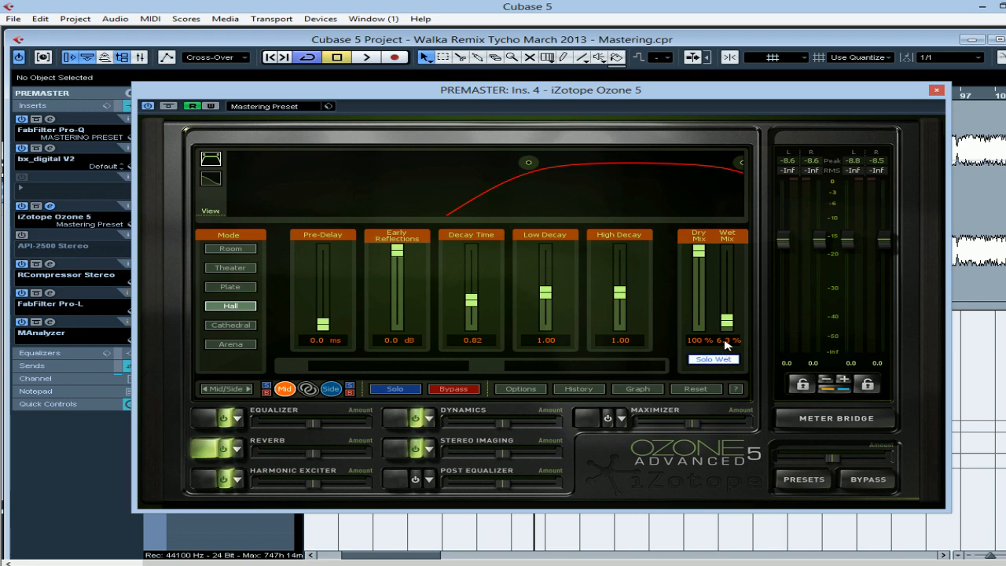
pyautogui.press('space')
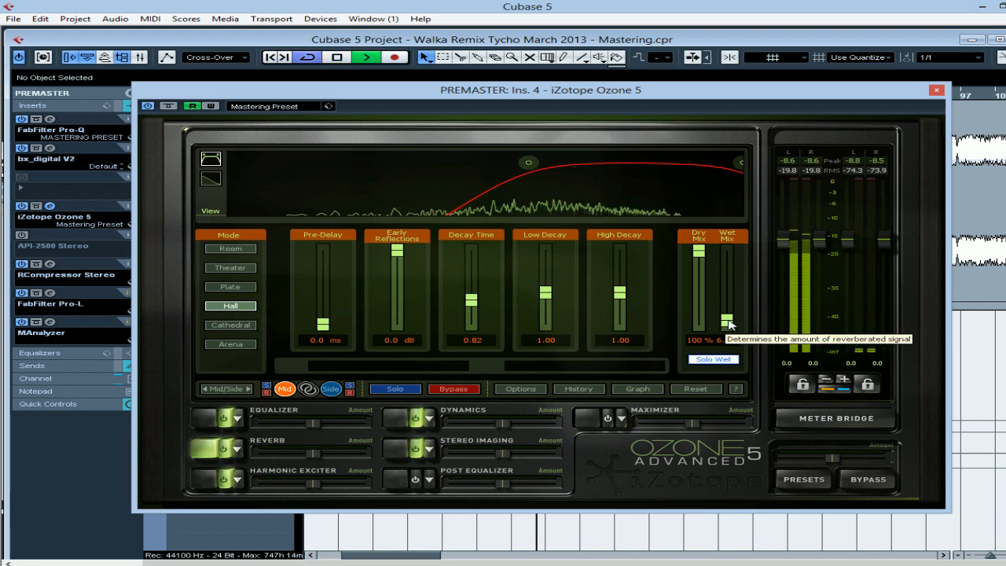
pyautogui.moveTo(727, 326); pyautogui.dragTo(729, 328)
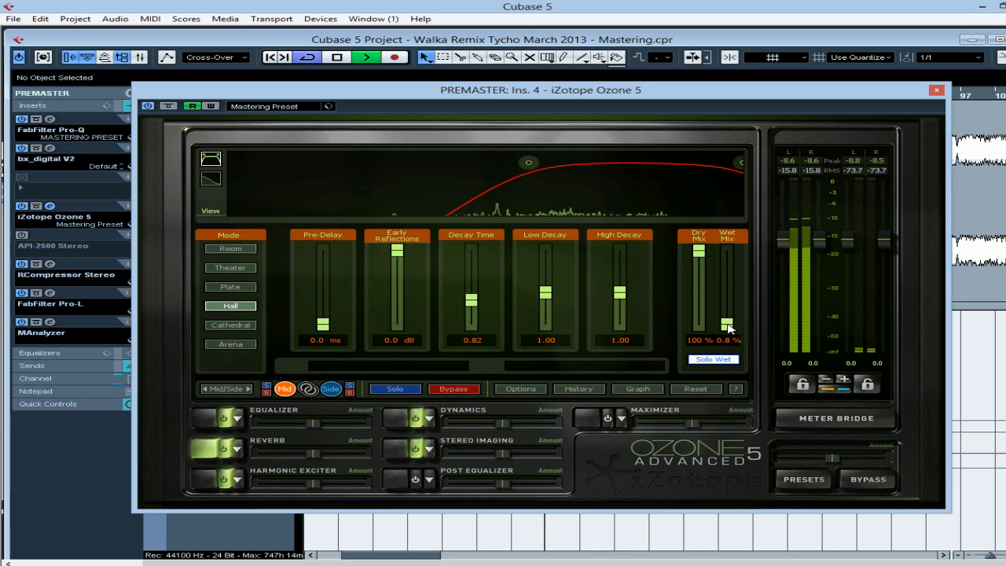
pyautogui.moveTo(729, 328); pyautogui.dragTo(730, 330)
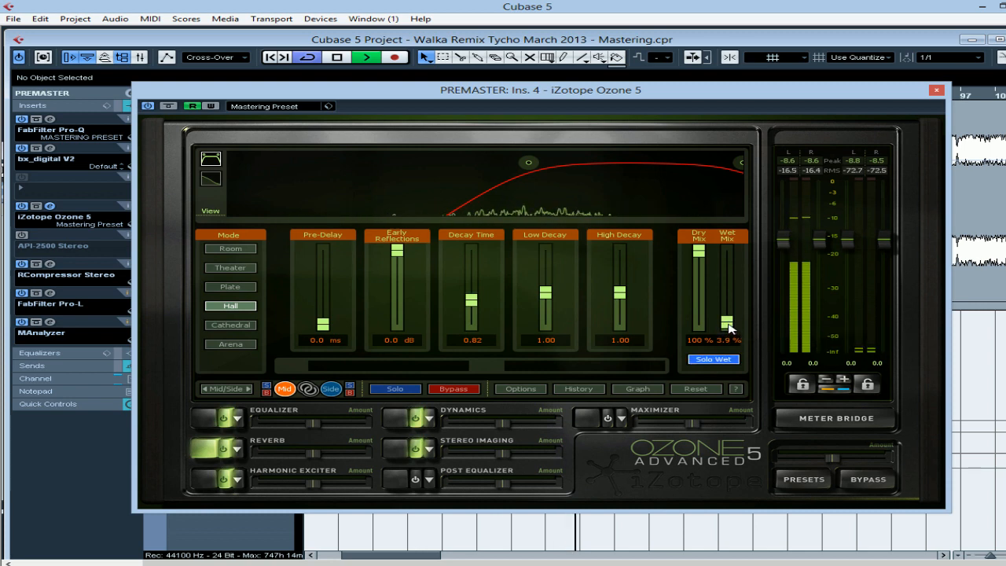
# Compare the side and mid reverbs during playback, stop playback, and review the side settings.
pyautogui.click(331, 389)
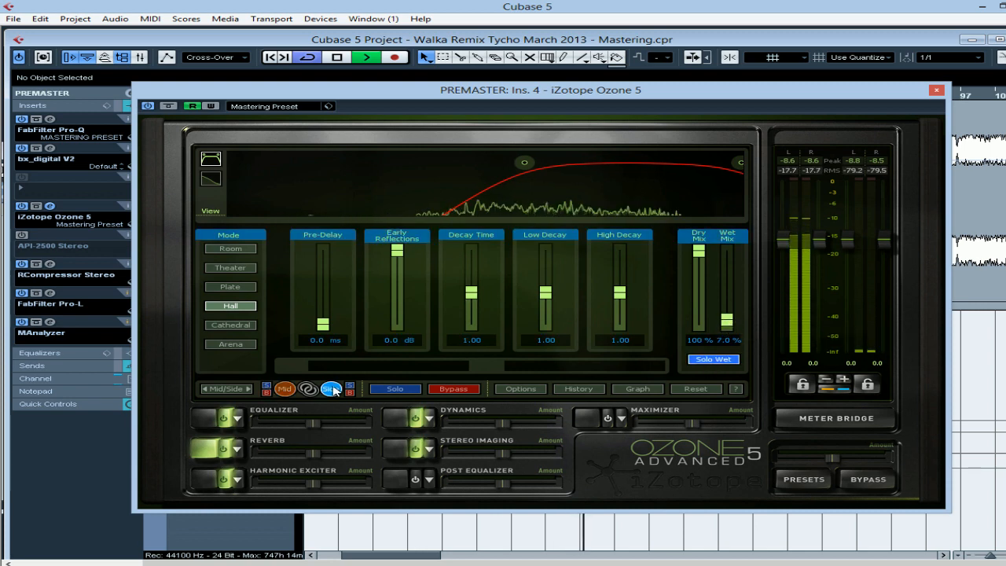
pyautogui.click(284, 388)
pyautogui.press('space')
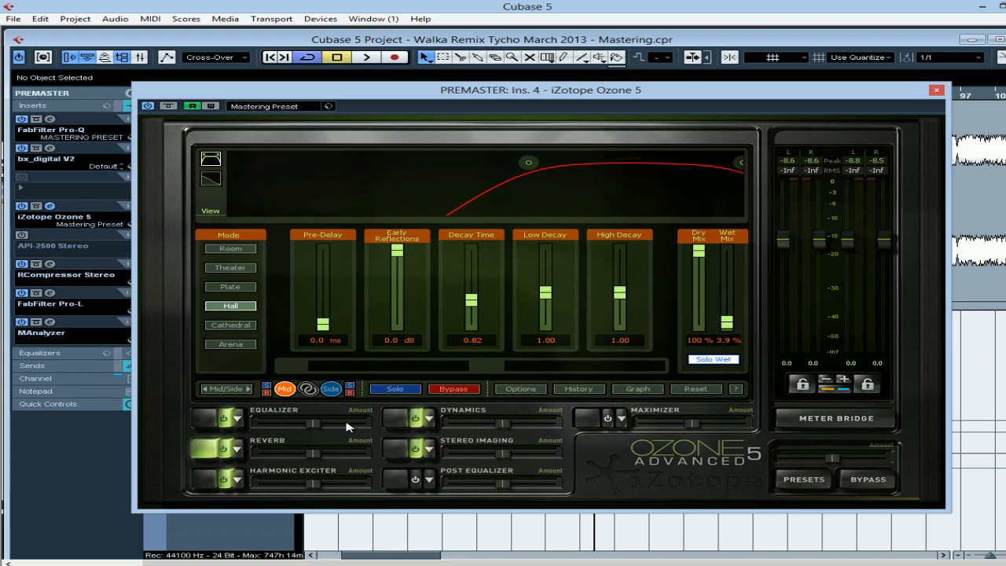
pyautogui.click(330, 389)
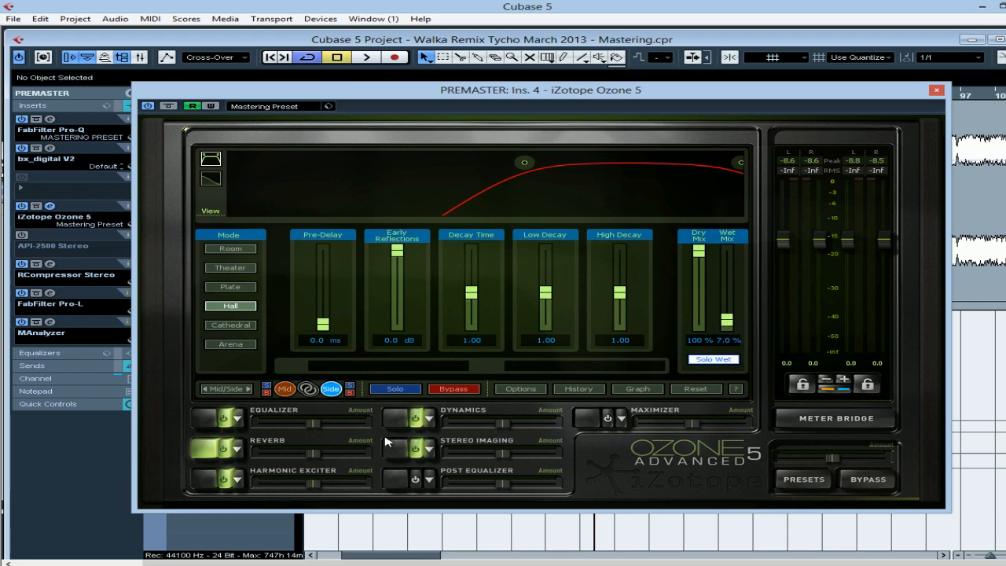
# Set the mid reverb's decay time to 0.71 and the side reverb's low cut to about 2239 Hz.
pyautogui.click(285, 390)
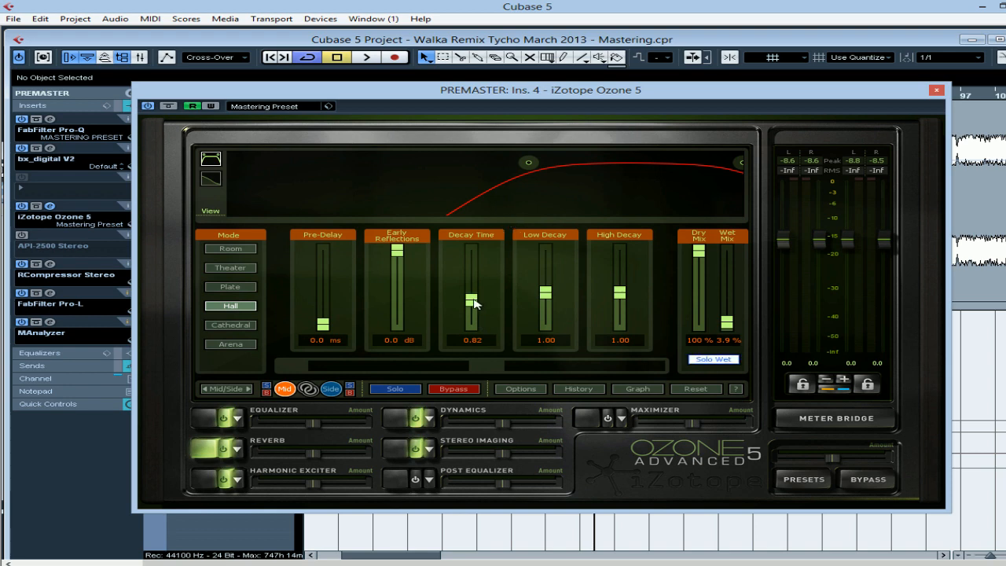
pyautogui.moveTo(473, 306); pyautogui.dragTo(473, 310)
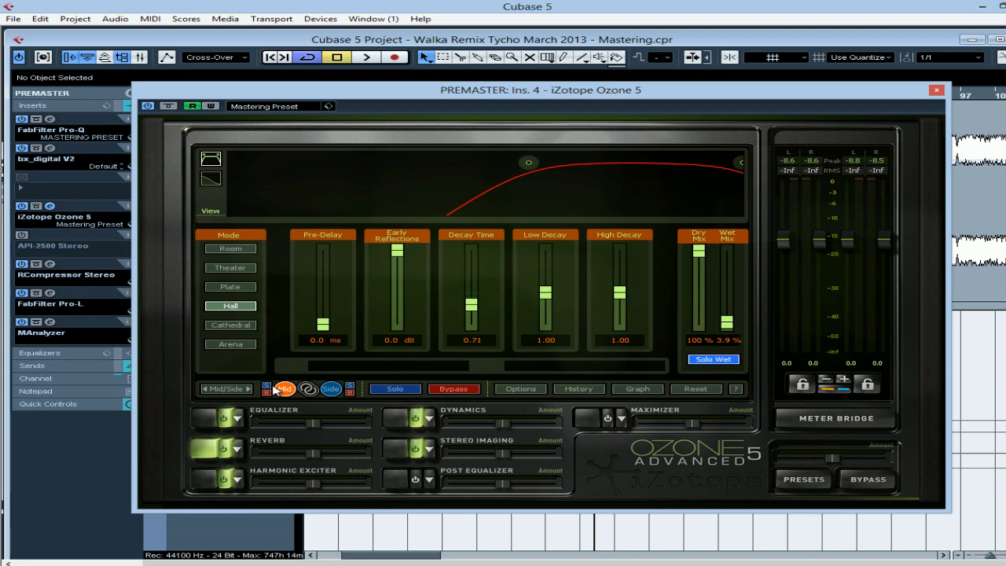
pyautogui.click(330, 390)
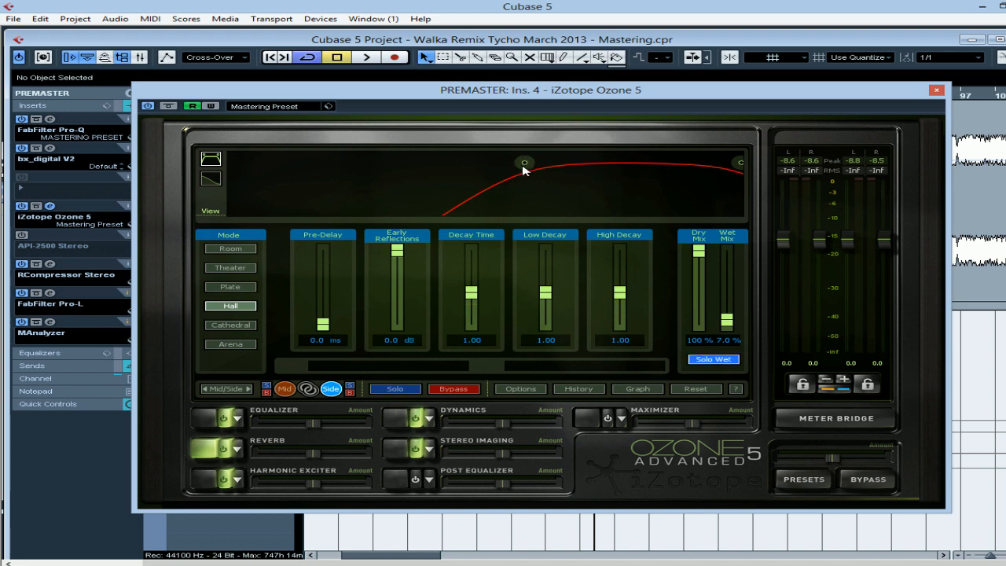
pyautogui.moveTo(528, 168); pyautogui.dragTo(531, 166)
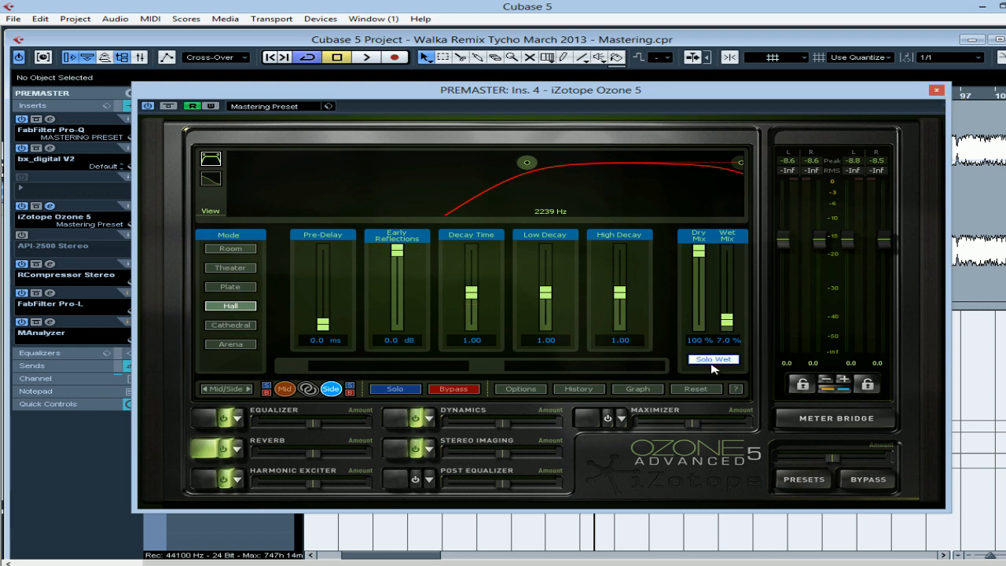
# Play the full master with Solo Wet off, close the Ozone 5 window, and stop playback.
pyautogui.press('space')
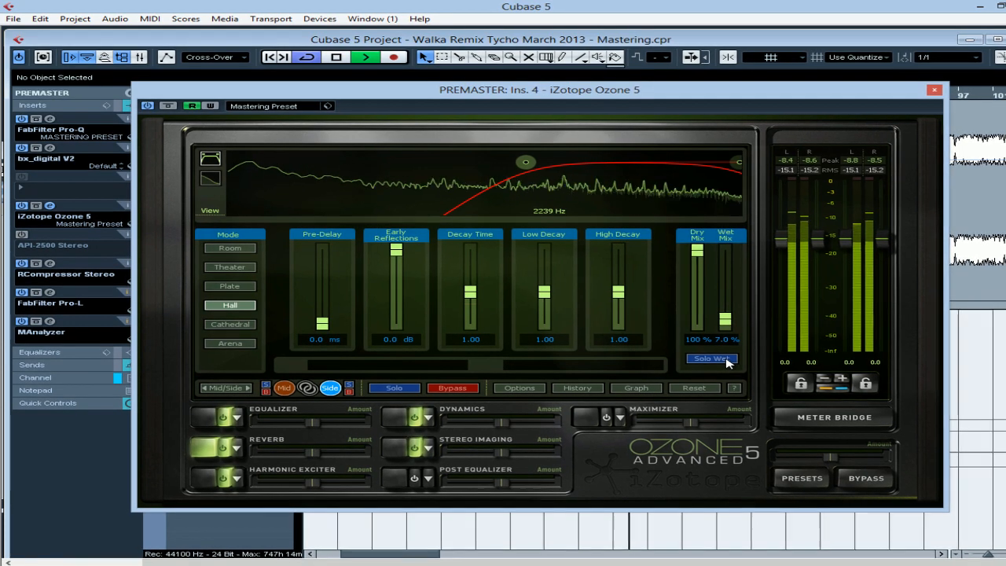
pyautogui.click(932, 89)
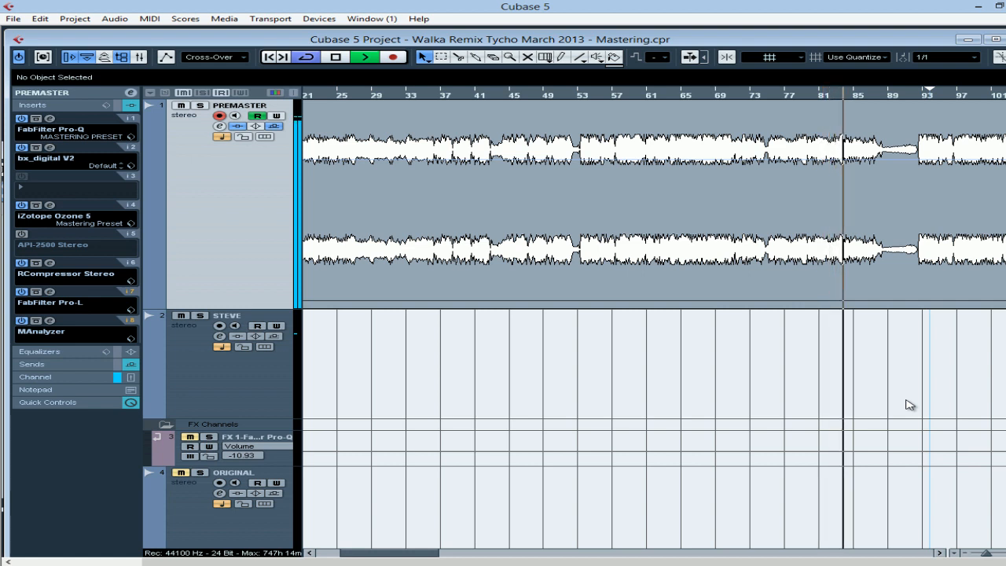
pyautogui.press('space')
pyautogui.click(358, 564)
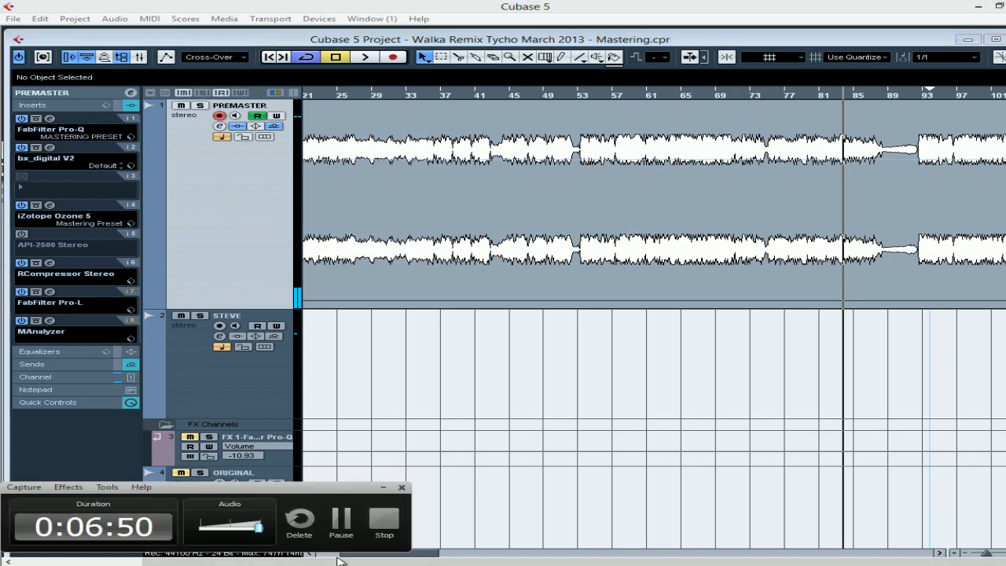